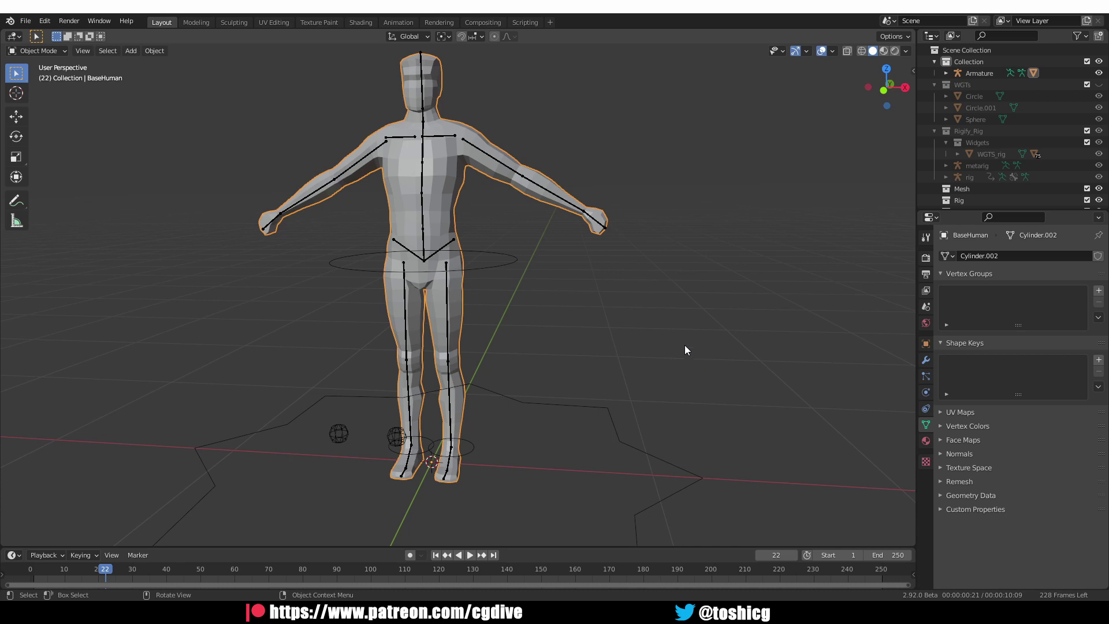
Parent the character mesh to the armature using Armature Deform with Automatic Weights
shift+click(507, 268)
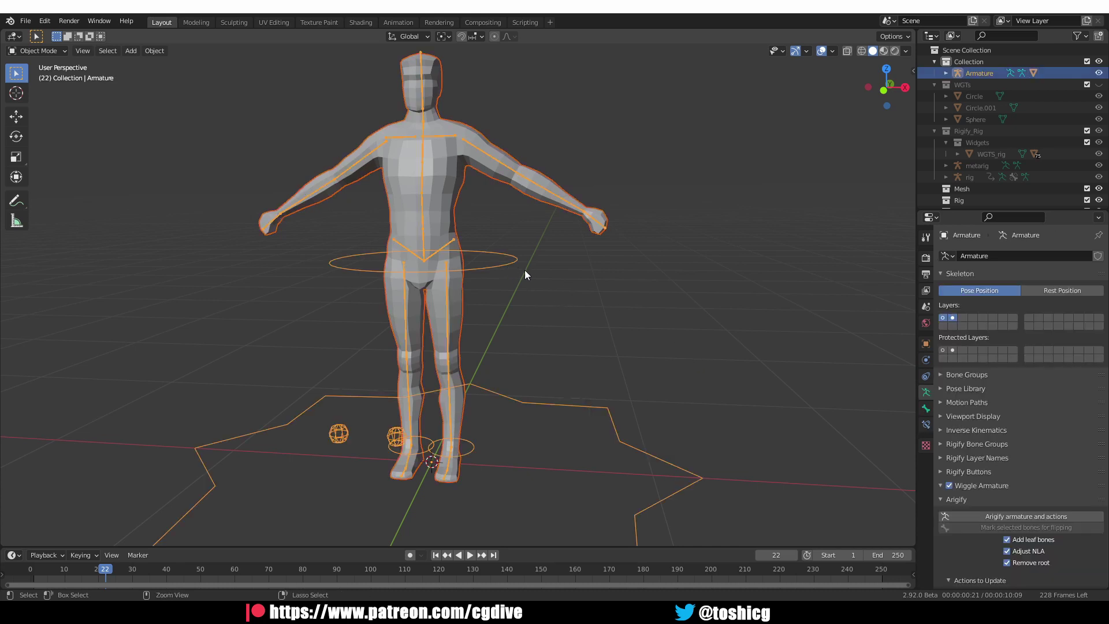
key(ctrl+p)
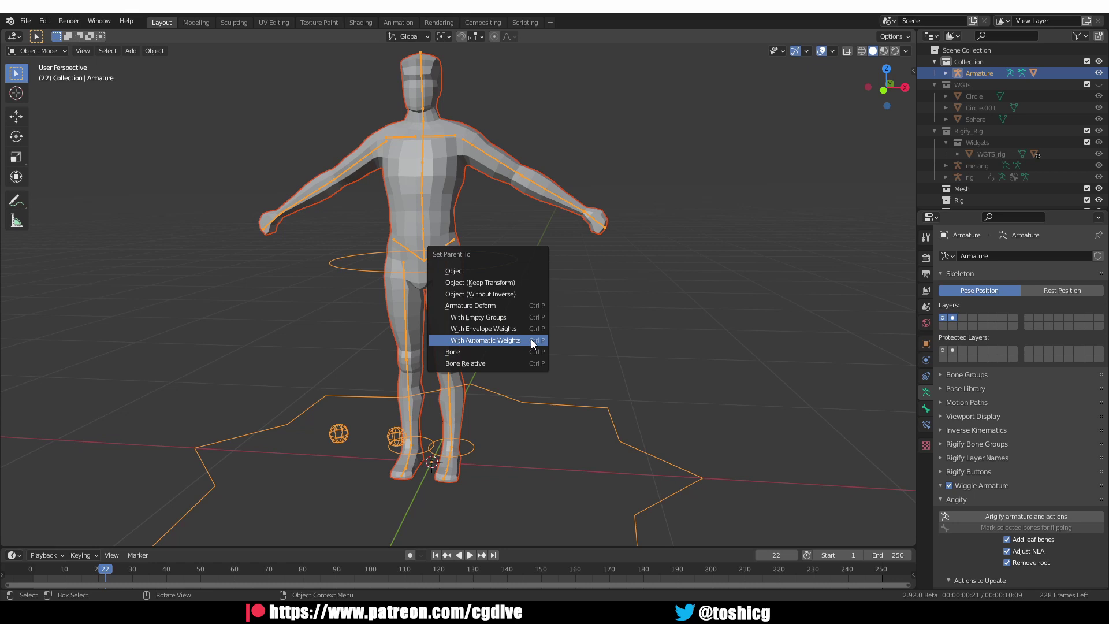
click(493, 318)
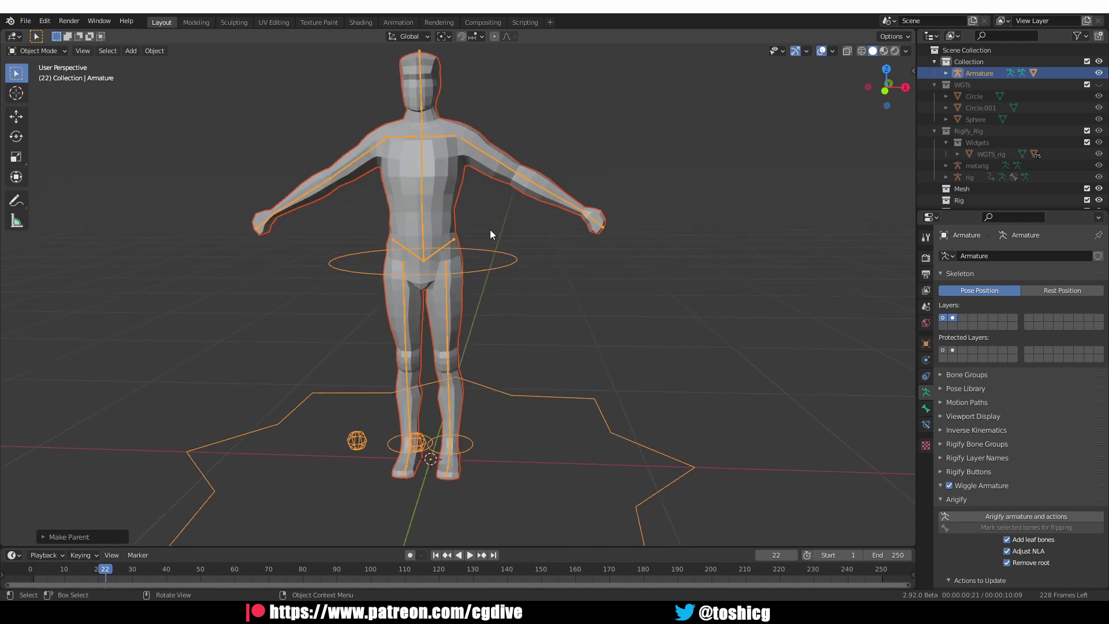
Select the armature, then the BaseHuman mesh, enter Weight Paint mode, and make shin.L active
click(419, 177)
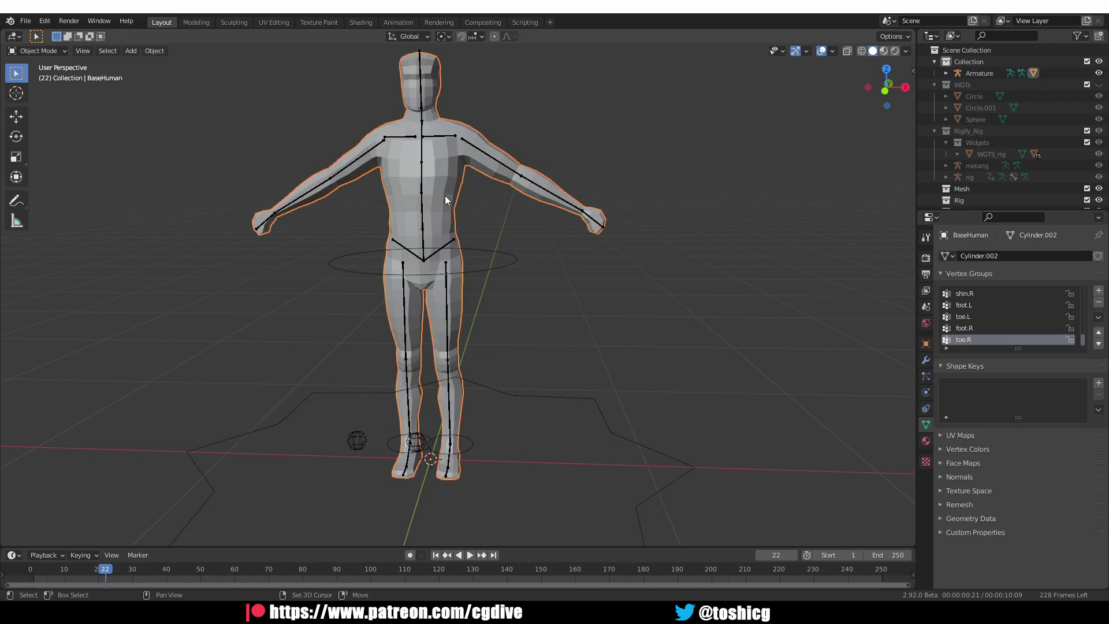
click(446, 202)
shift+click(454, 185)
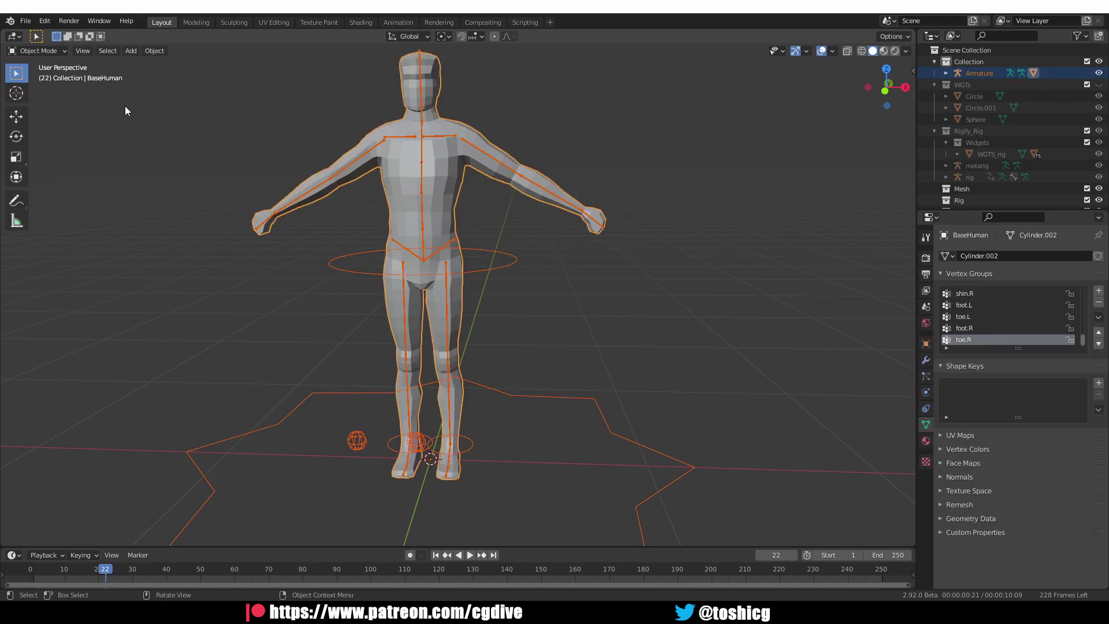
click(60, 53)
click(41, 112)
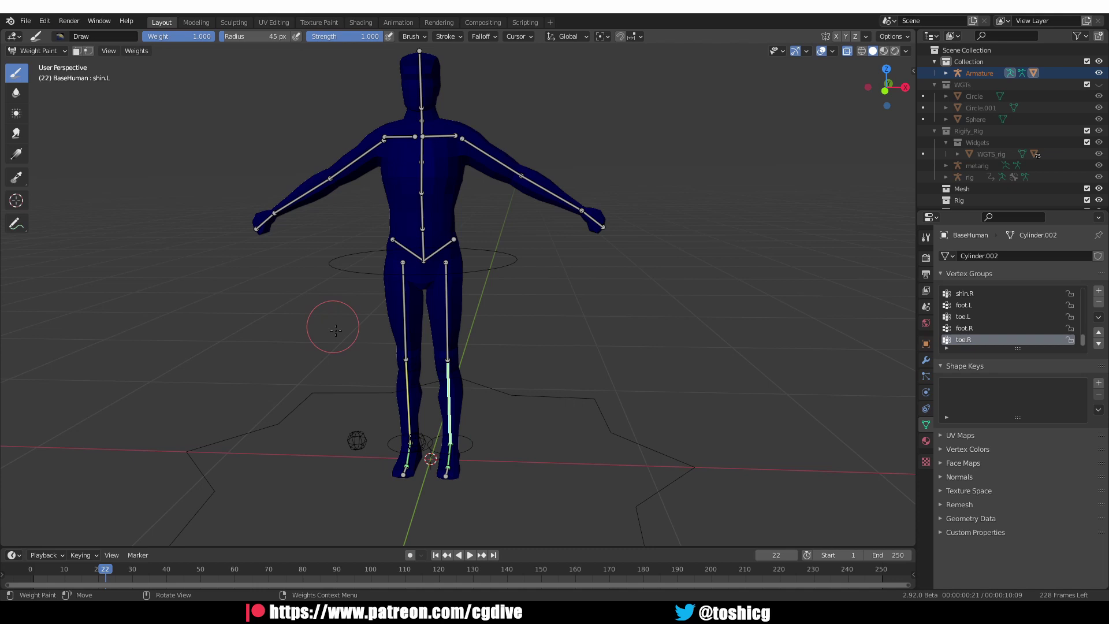
ctrl+click(448, 380)
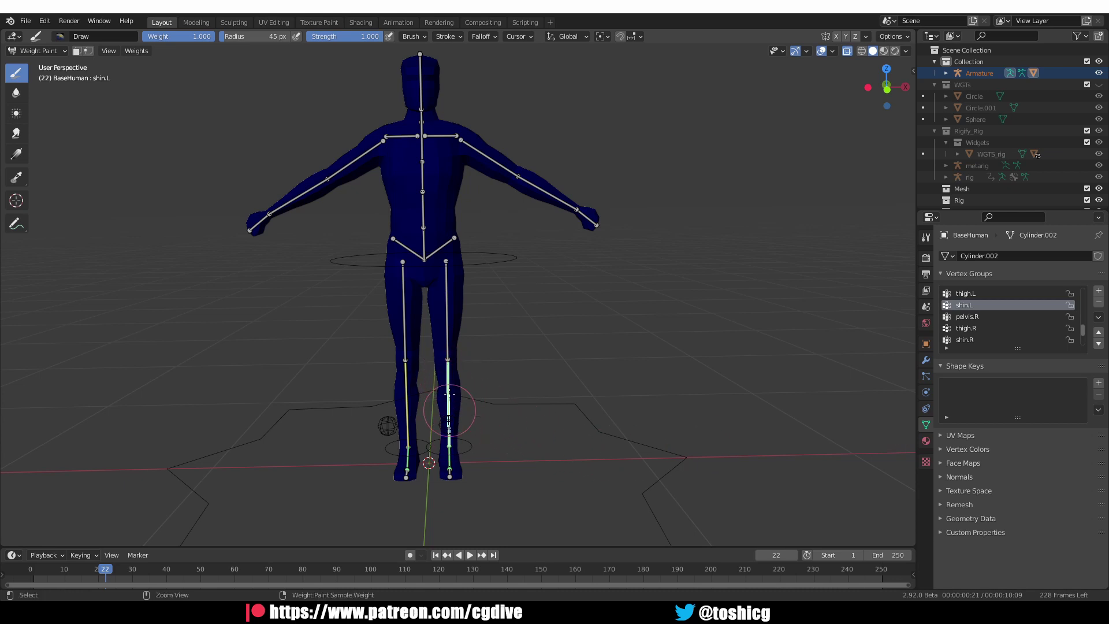
Inspect the legs from several angles and paint a Draw brush stroke of shin.L weight along the left shin
middle_drag(446, 388, 737, 261)
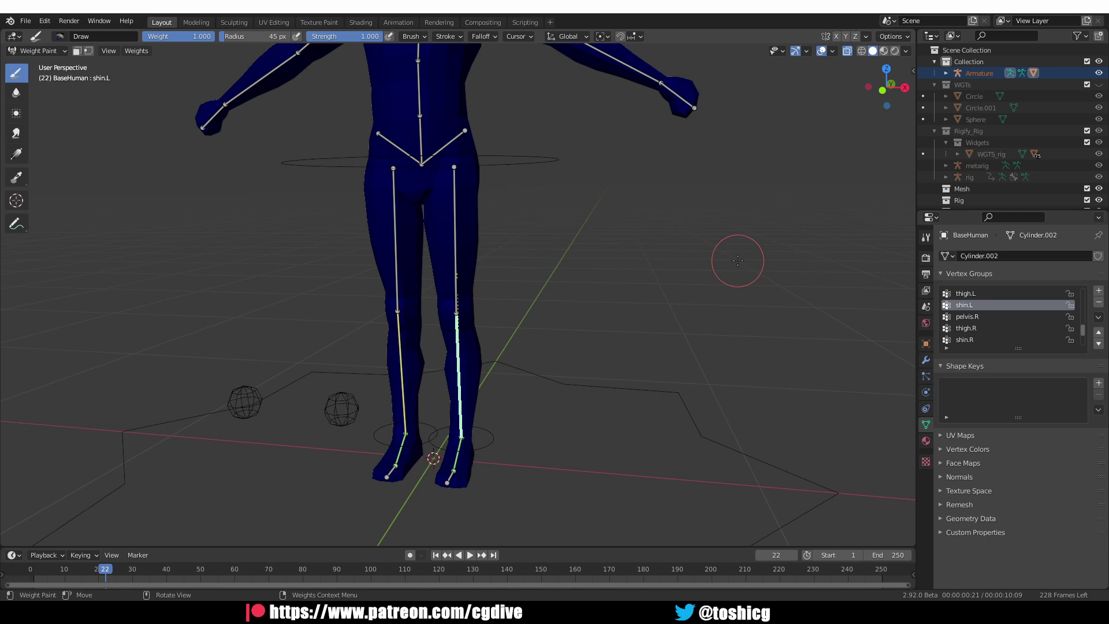
mouse_move(543, 351)
middle_down()
mouse_move(368, 361)
mouse_move(407, 334)
mouse_move(457, 367)
middle_up()
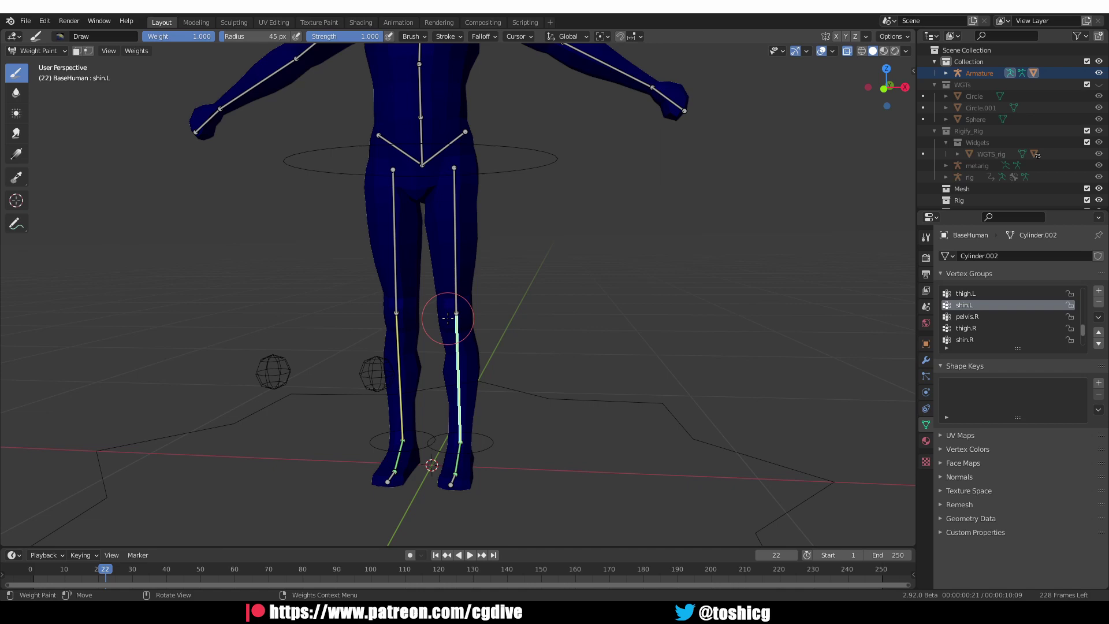
middle_drag(499, 364, 351, 379)
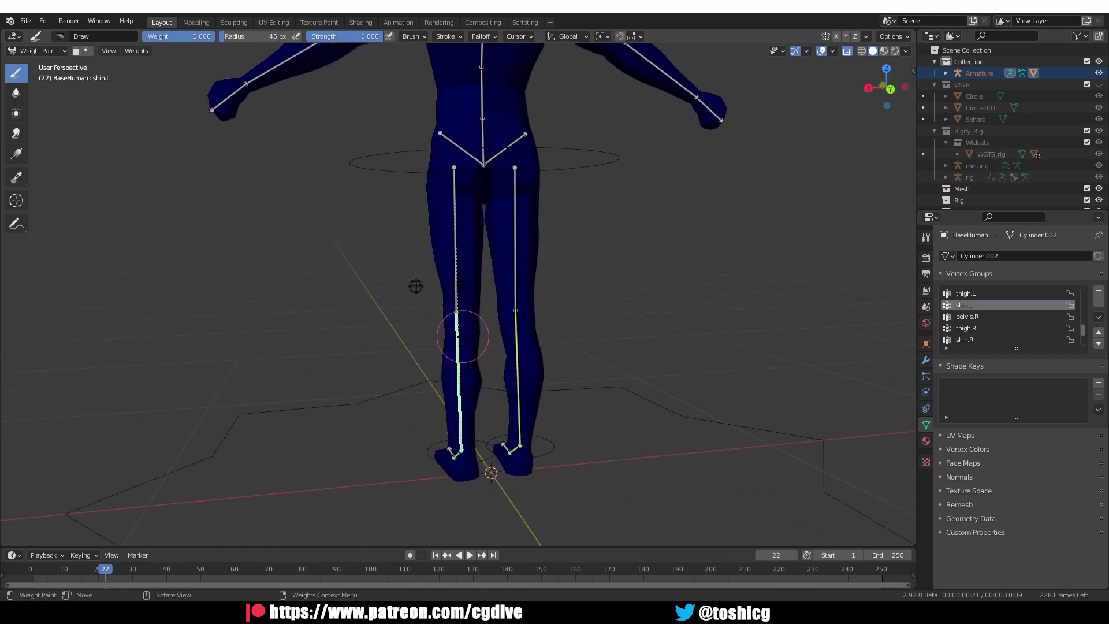
middle_drag(440, 378, 635, 367)
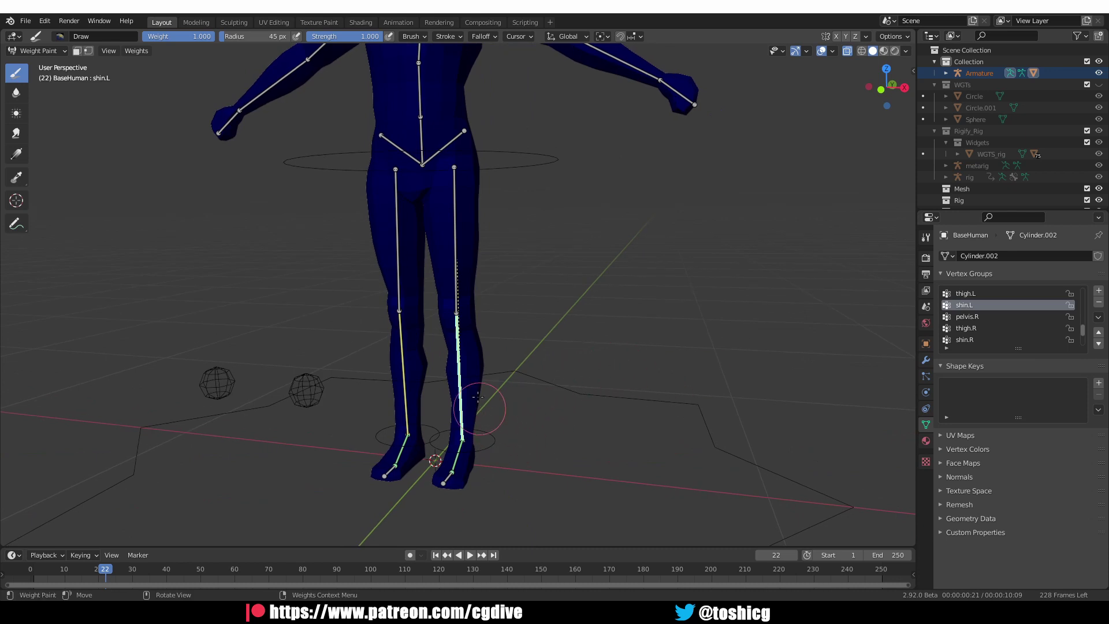
drag(460, 338, 463, 427)
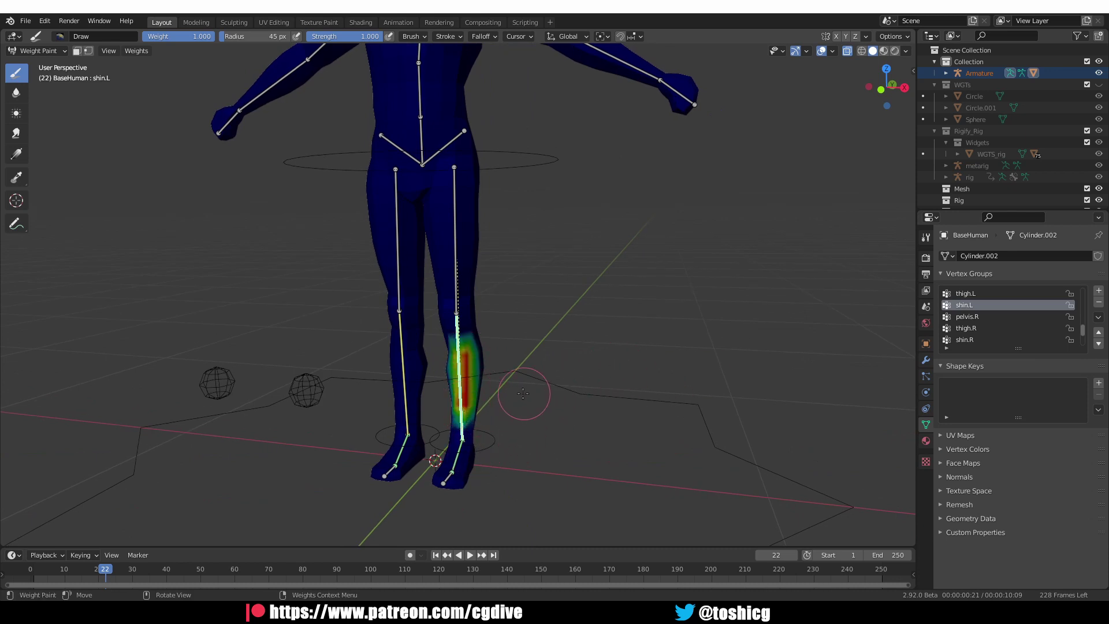
mouse_move(522, 393)
middle_down()
mouse_move(452, 397)
mouse_move(531, 399)
middle_up()
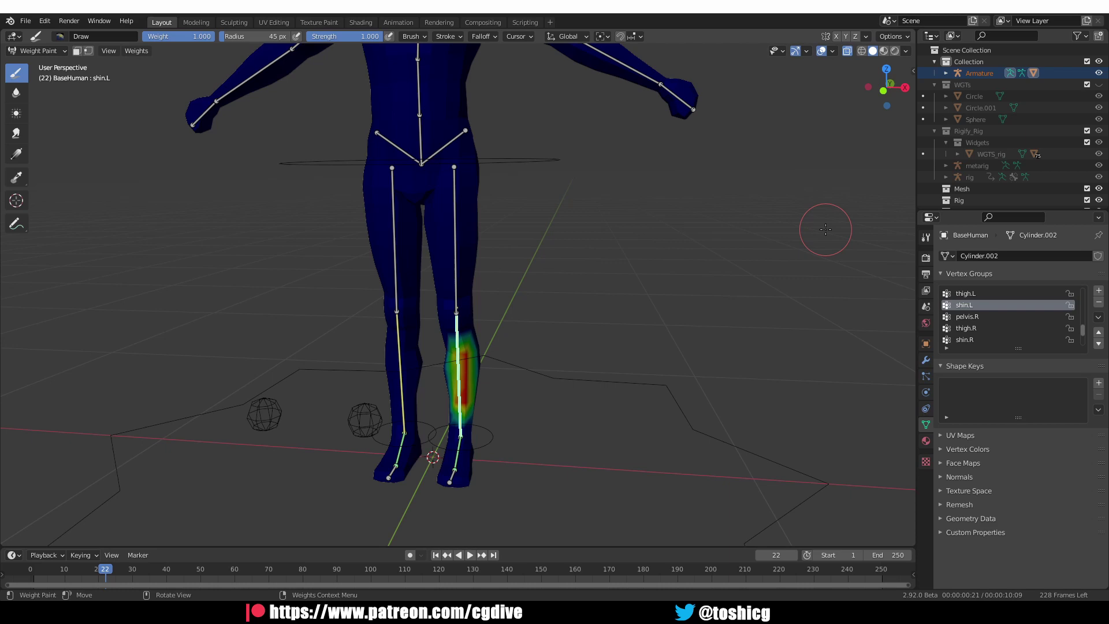
Show the wireframe overlay, paint more shin.L weight on the left shin, and check the leg's back
click(862, 50)
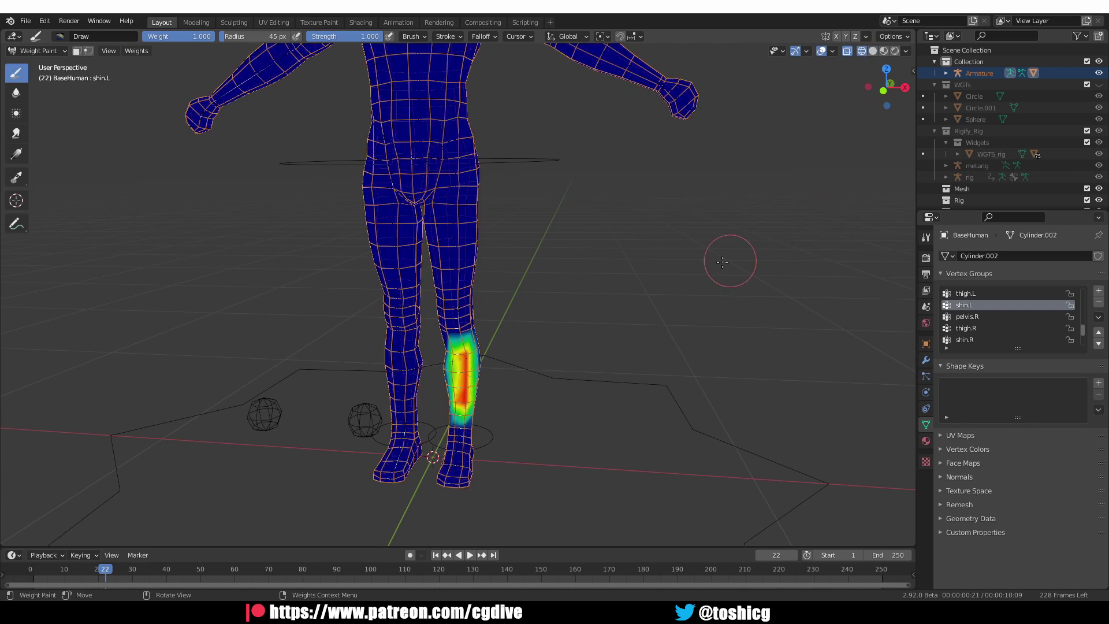
middle_drag(722, 261, 436, 240)
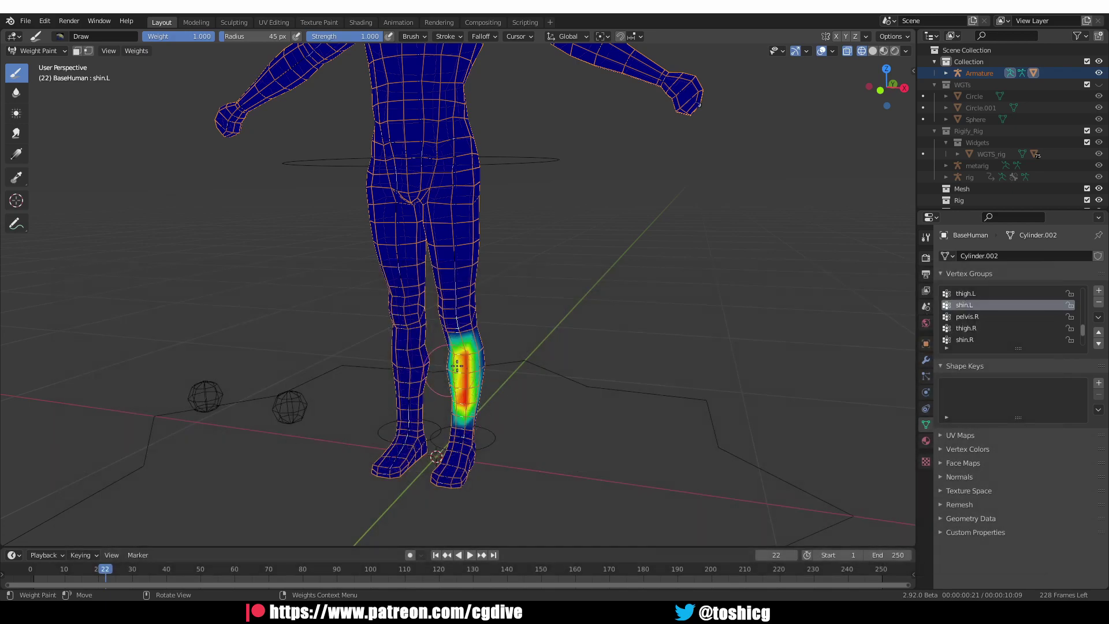
drag(457, 355, 467, 407)
mouse_move(466, 407)
middle_down()
mouse_move(323, 411)
mouse_move(500, 411)
mouse_move(621, 361)
middle_up()
Show the sidebar's Tool settings and paint weight down the front of the left shin
key(n)
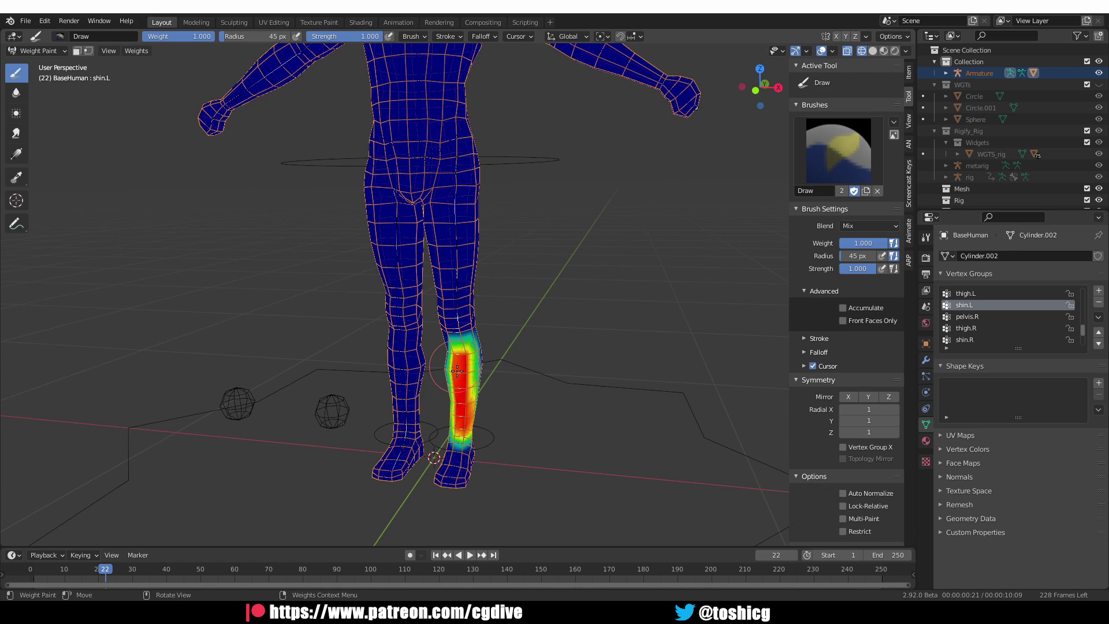
mouse_move(451, 369)
middle_down()
mouse_move(463, 417)
mouse_move(321, 401)
middle_up()
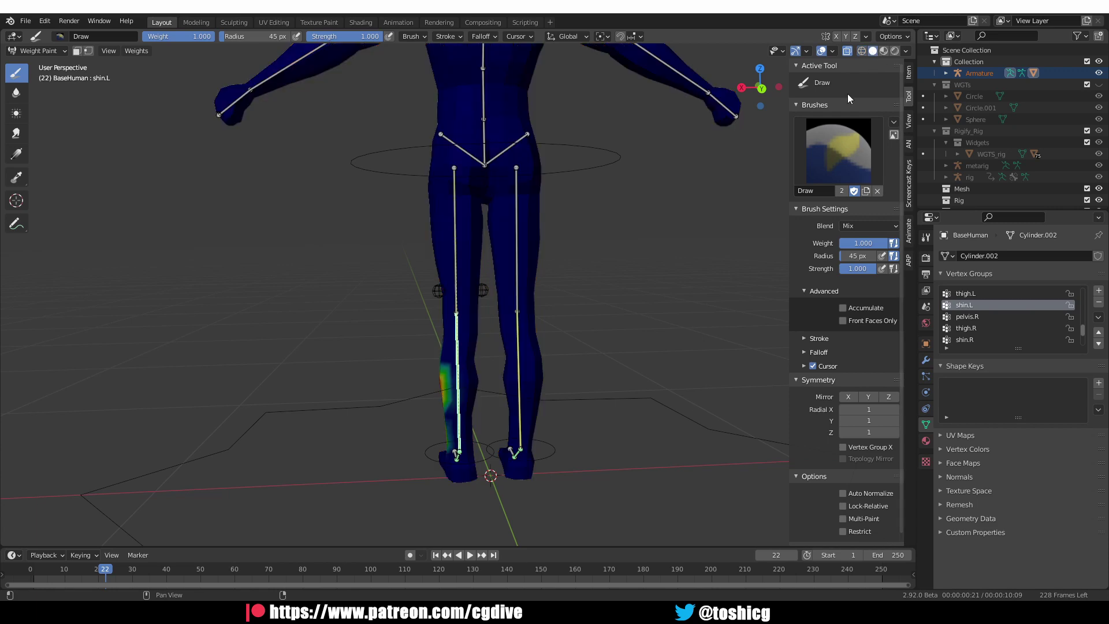
middle_drag(520, 404, 820, 422)
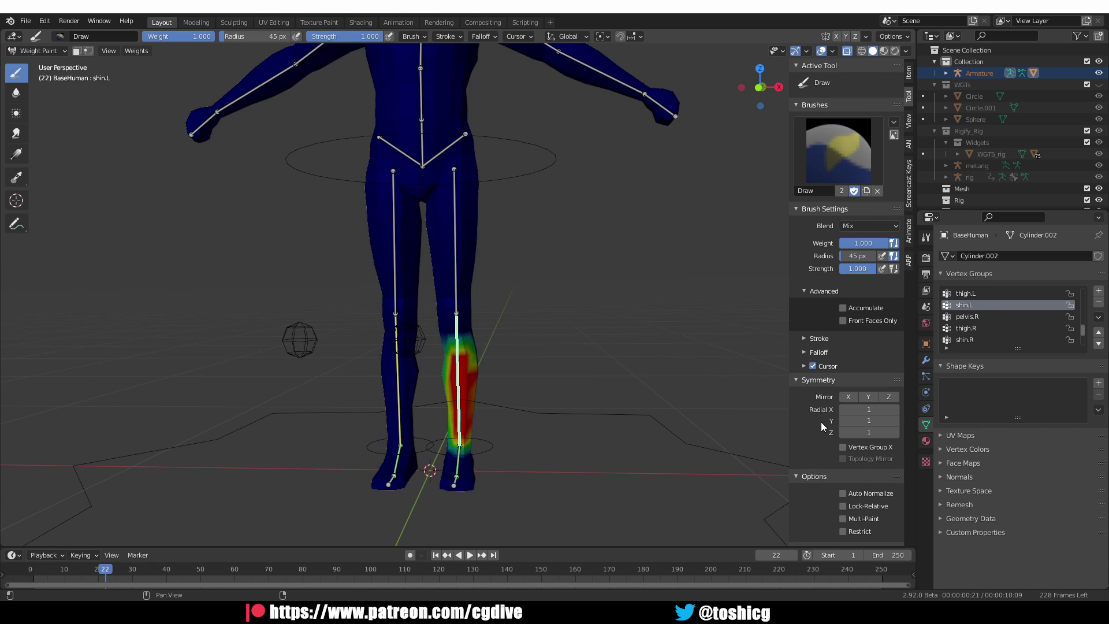
Set the brush Falloff Shape to Projected and repaint the left shin, checking its back
click(818, 351)
scroll(798, 467, down, 2)
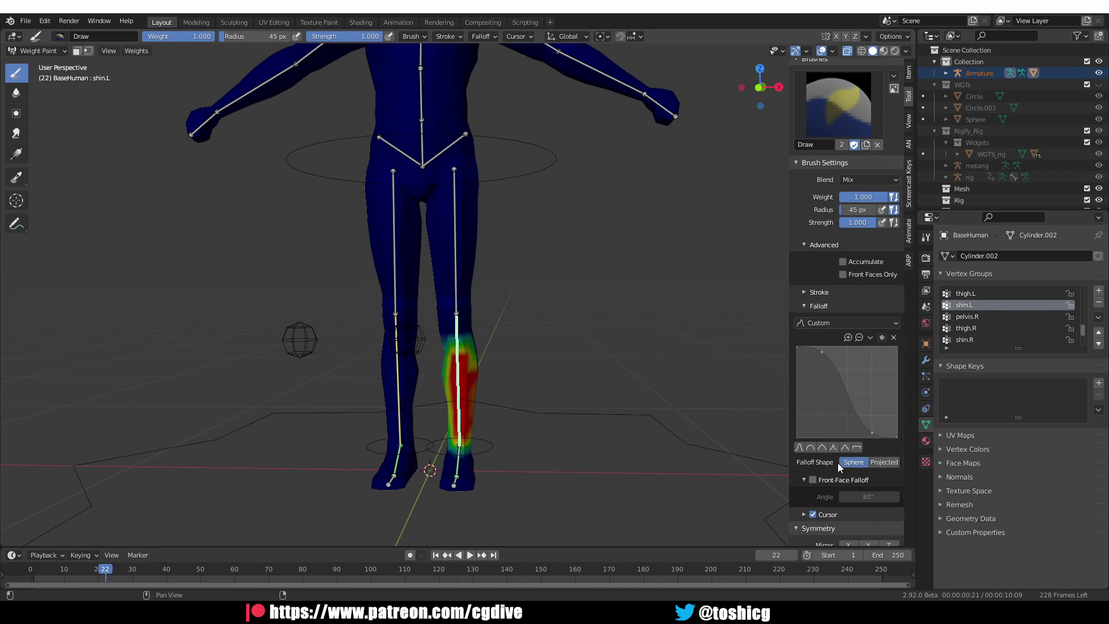
click(883, 462)
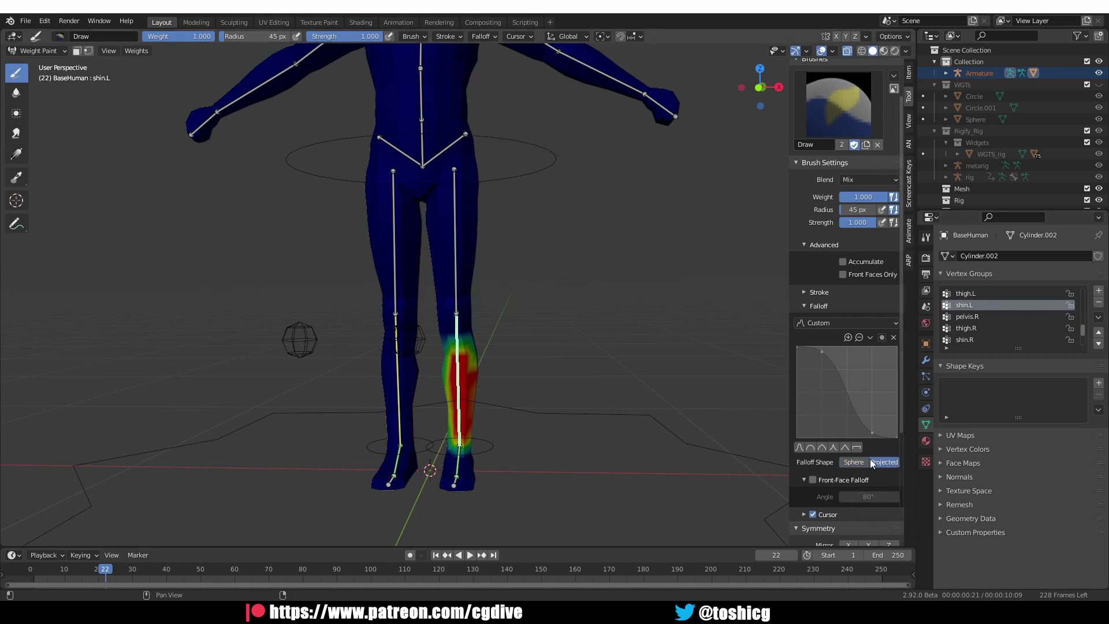
mouse_move(480, 401)
mouse_down()
mouse_move(461, 364)
mouse_move(462, 424)
mouse_up()
middle_drag(516, 403, 443, 417)
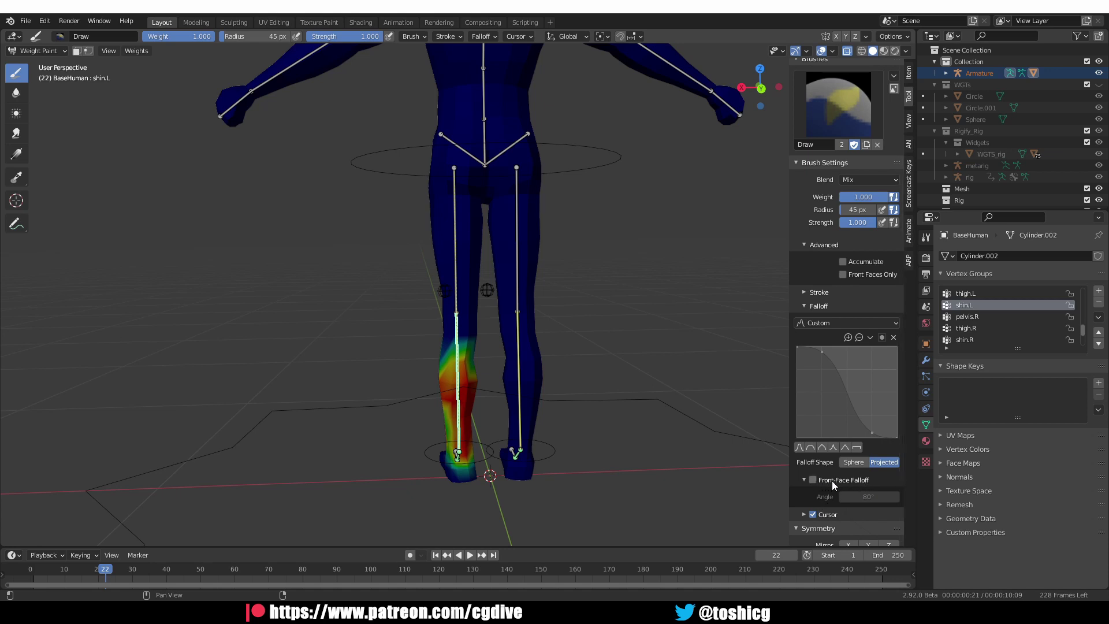
Undo the earlier shin.L test strokes on the left shin
key(ctrl+z)
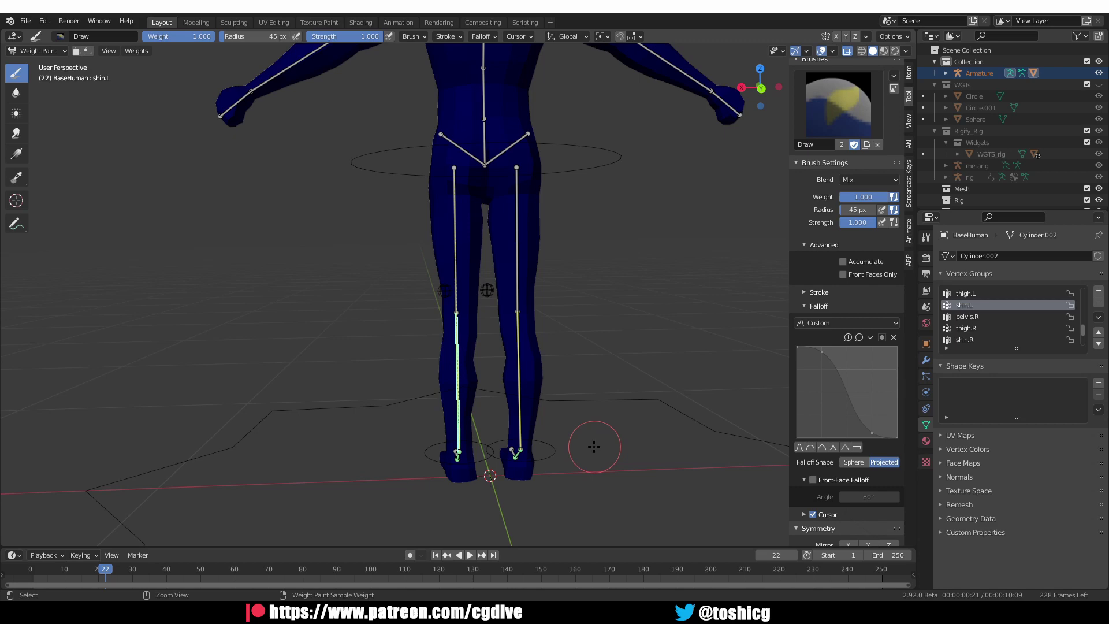
mouse_move(592, 445)
middle_down()
mouse_move(562, 444)
mouse_move(668, 460)
middle_up()
key(ctrl+z)
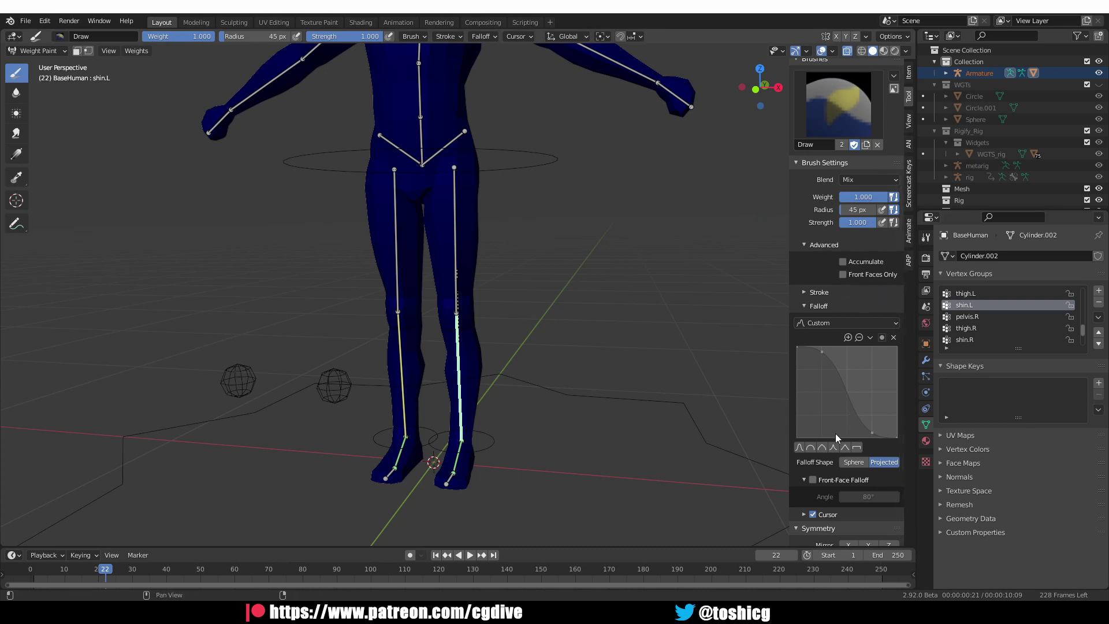
Repaint the left shin with the Draw brush, then undo those strokes
middle_drag(520, 404, 502, 418)
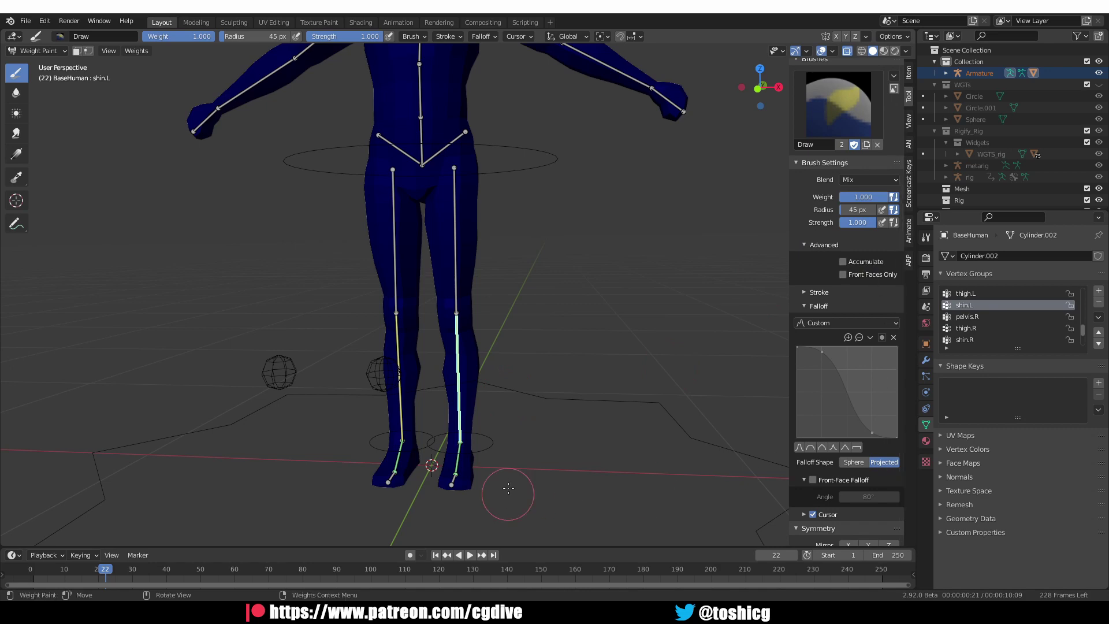
mouse_move(454, 368)
mouse_down()
mouse_move(463, 420)
mouse_move(465, 399)
mouse_up()
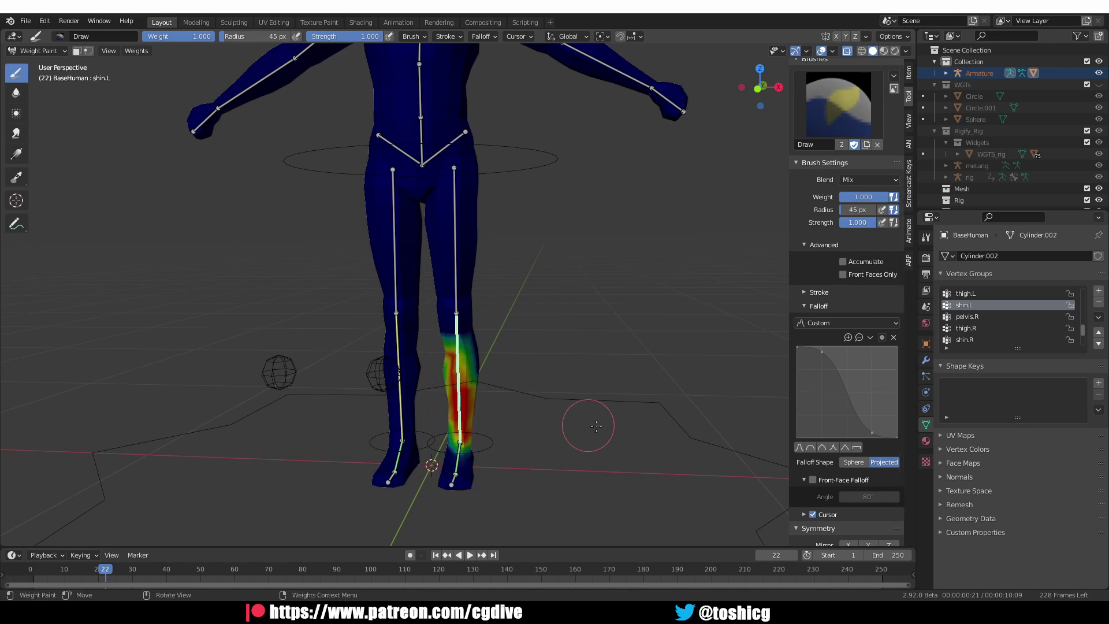
middle_drag(588, 425, 381, 427)
mouse_move(479, 386)
mouse_down()
mouse_move(487, 366)
mouse_move(453, 376)
mouse_move(441, 404)
mouse_up()
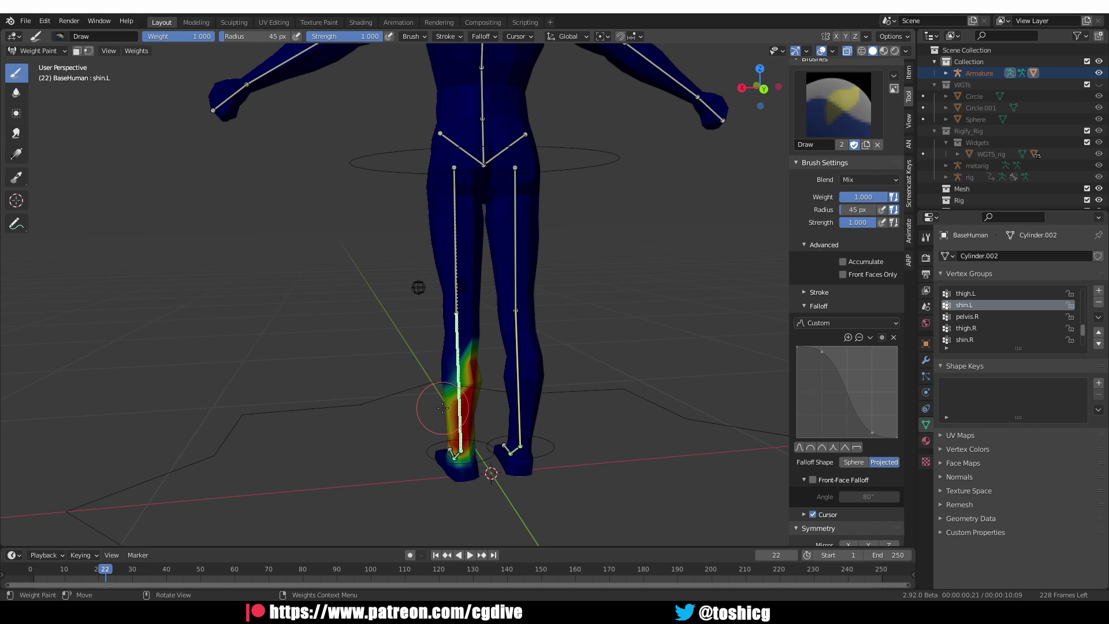
mouse_move(442, 404)
middle_down()
mouse_move(648, 403)
mouse_move(687, 485)
middle_up()
key(ctrl+z)
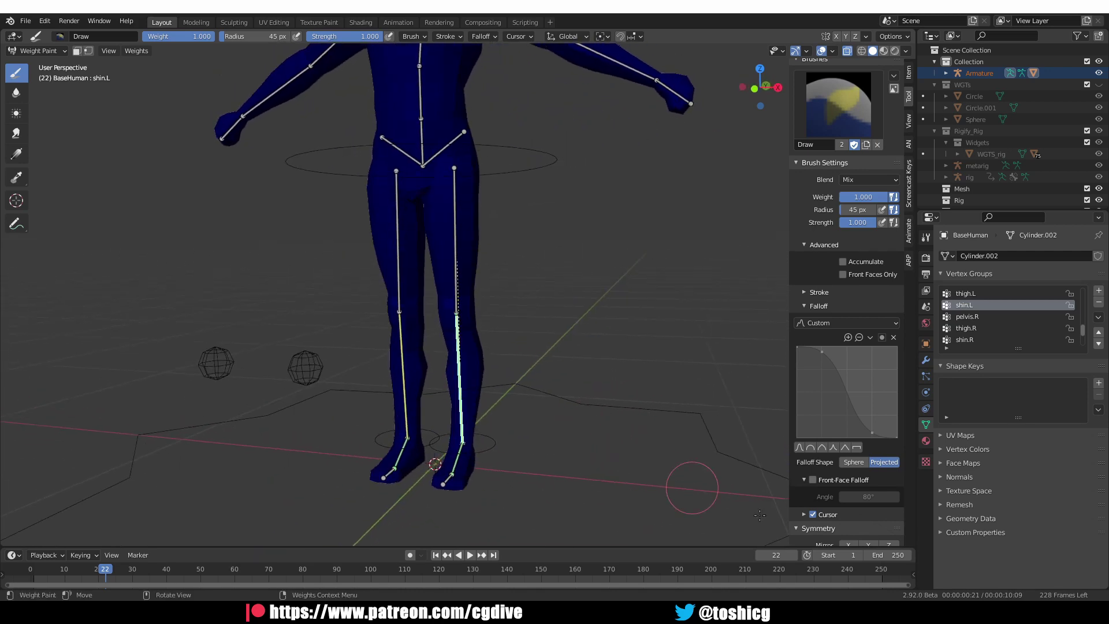
Enable Front-Face Falloff, paint faint weight down the left shin, then disable Front-Face Falloff
click(812, 481)
middle_drag(527, 447, 491, 416)
mouse_move(466, 355)
mouse_down()
mouse_move(473, 403)
mouse_move(459, 401)
mouse_move(460, 430)
mouse_up()
middle_drag(559, 431, 514, 479)
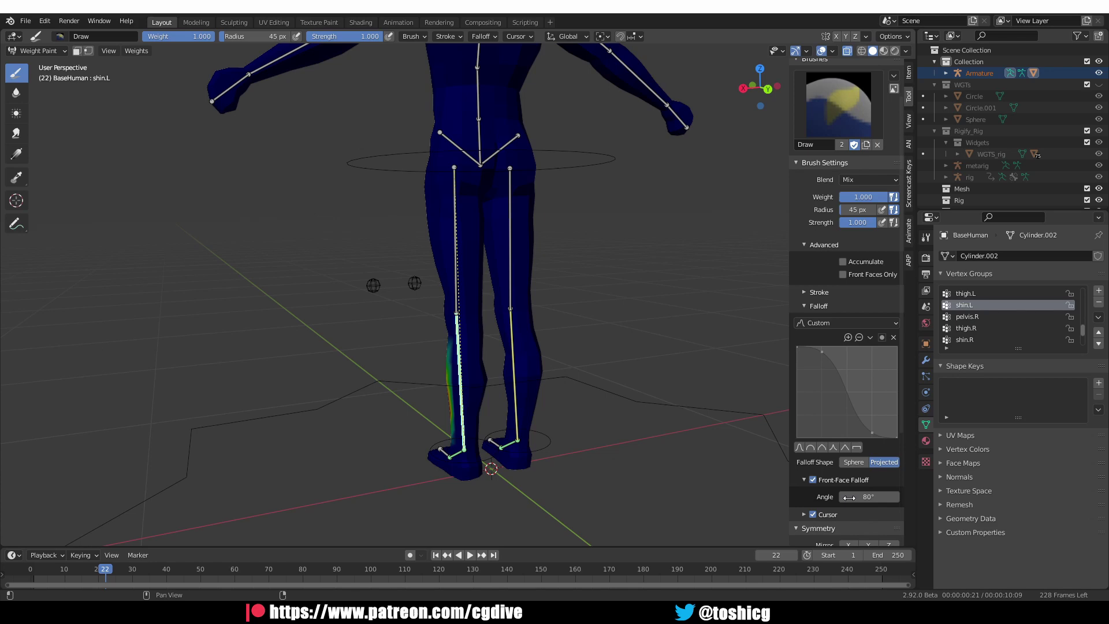
click(813, 479)
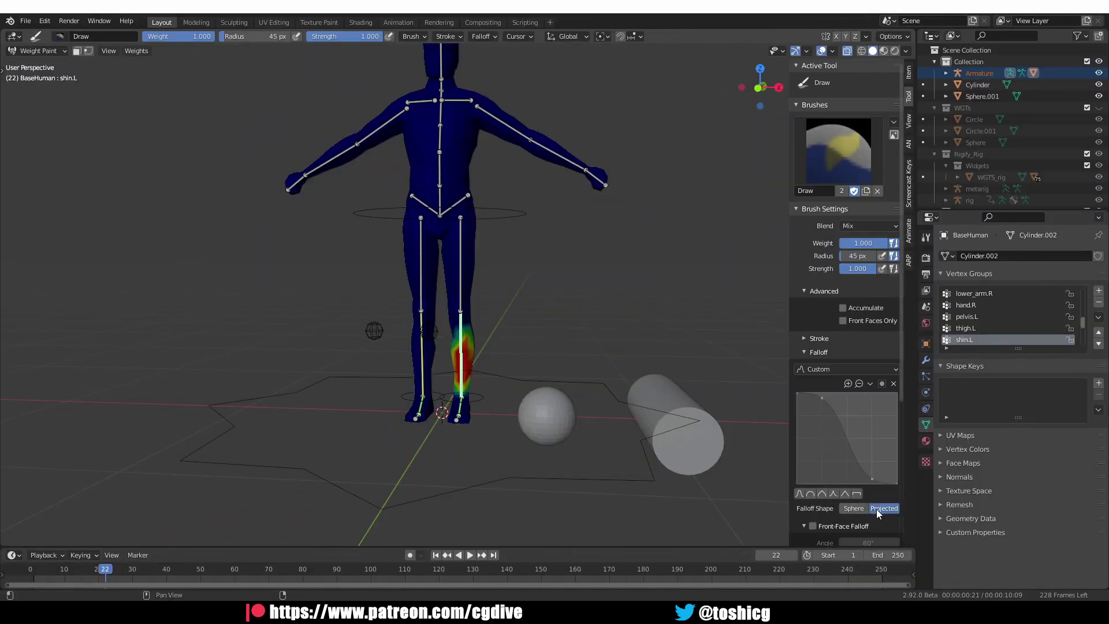
Set the brush Falloff Shape to Sphere and shrink the brush radius to 58 px
scroll(614, 453, up, 2)
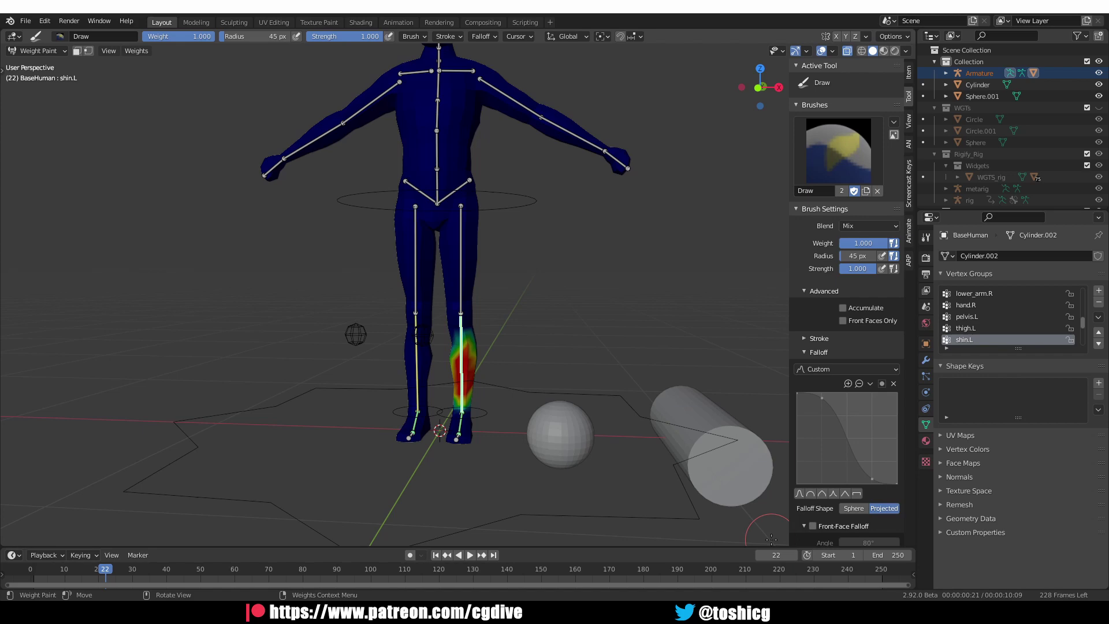
click(854, 507)
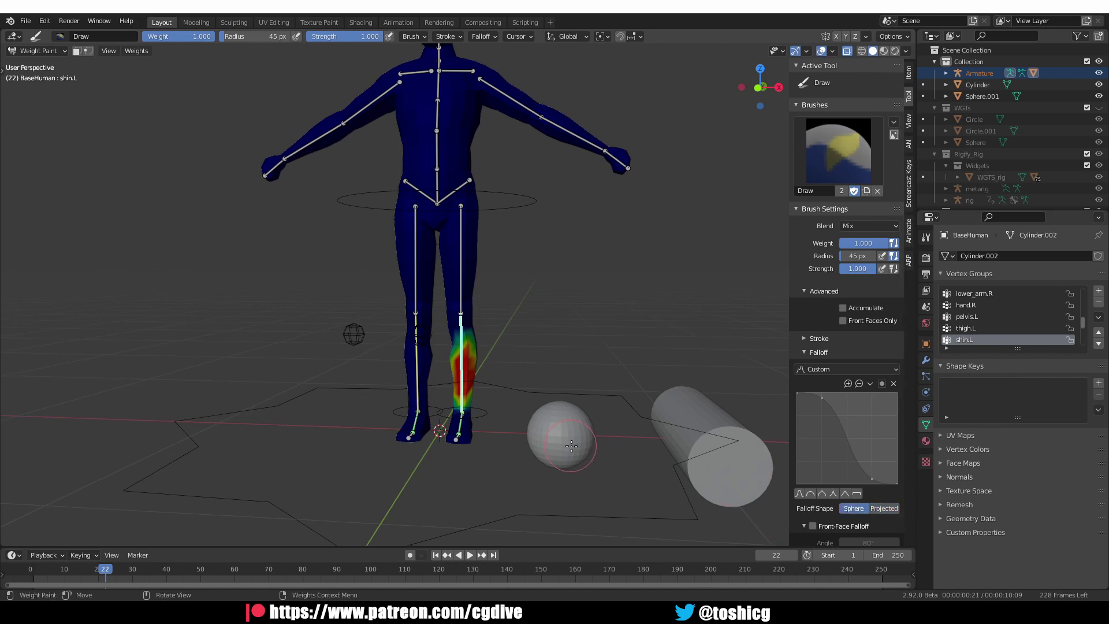
key(ctrl+Tab)
scroll(463, 387, up, 4)
click(472, 387)
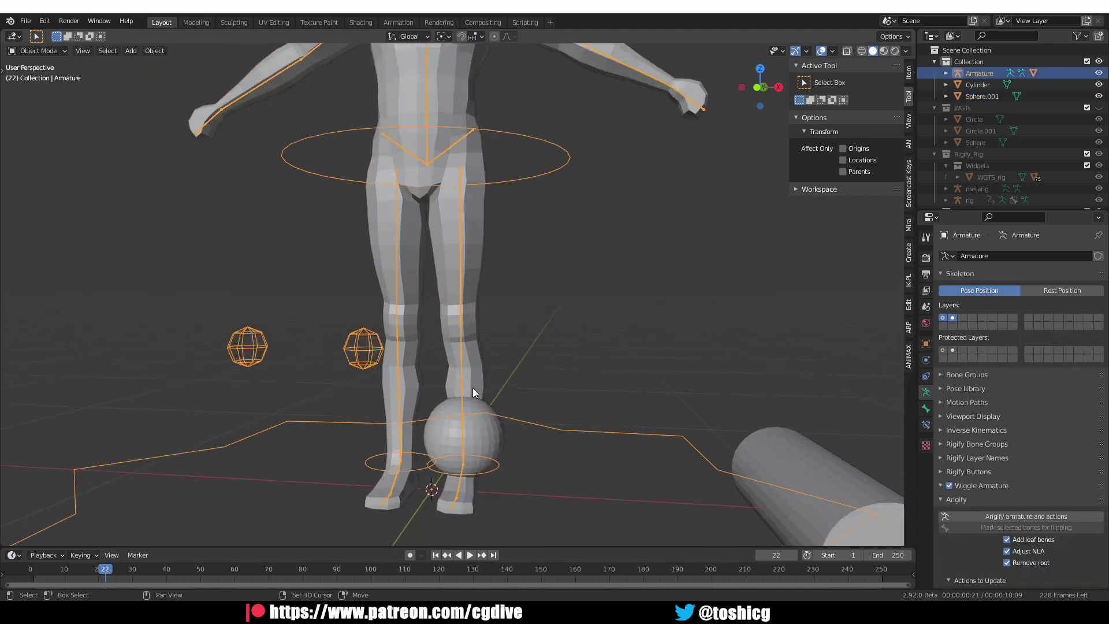
key(ctrl+z)
scroll(473, 399, down, 2)
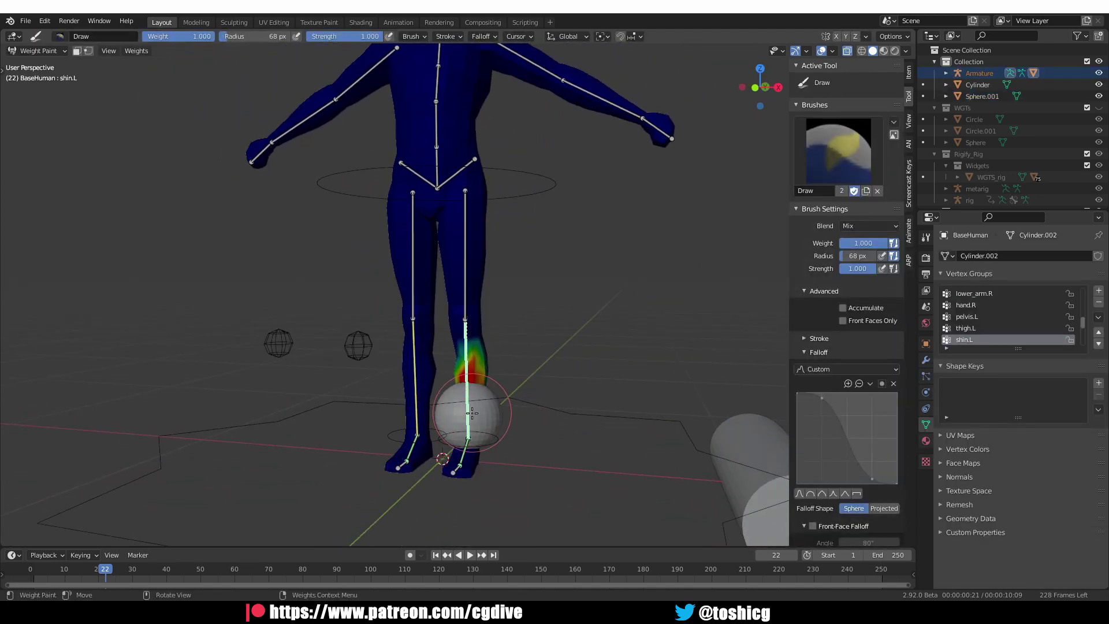
key(f)
click(471, 416)
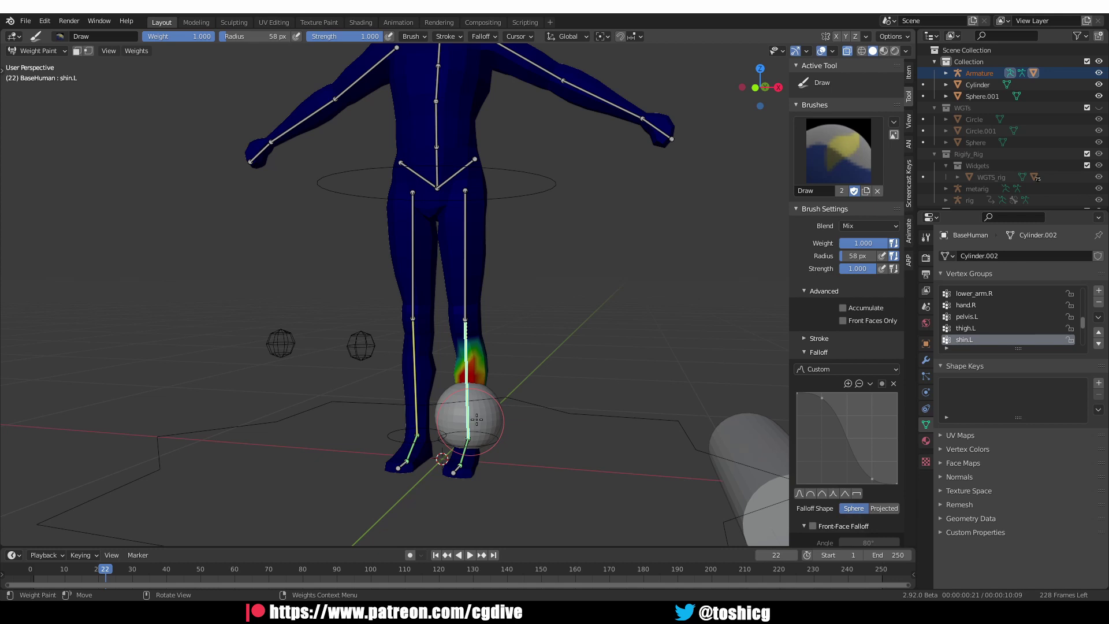
Draw an annotation line along the left shin and switch the falloff back to Projected
middle_drag(476, 419, 480, 426)
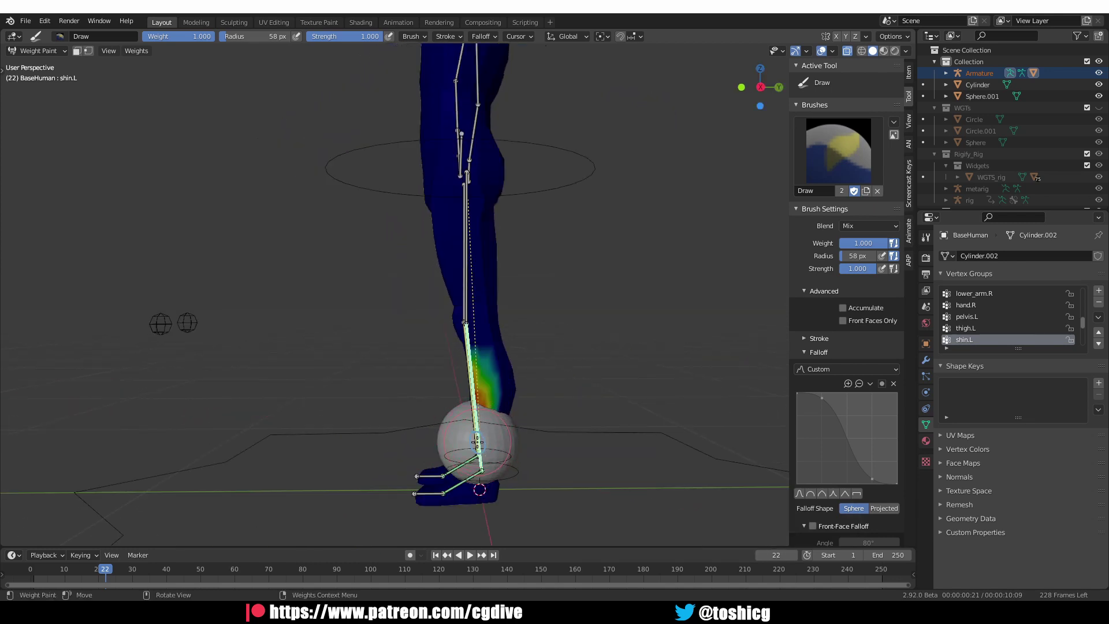
drag(476, 442, 526, 438)
key(z)
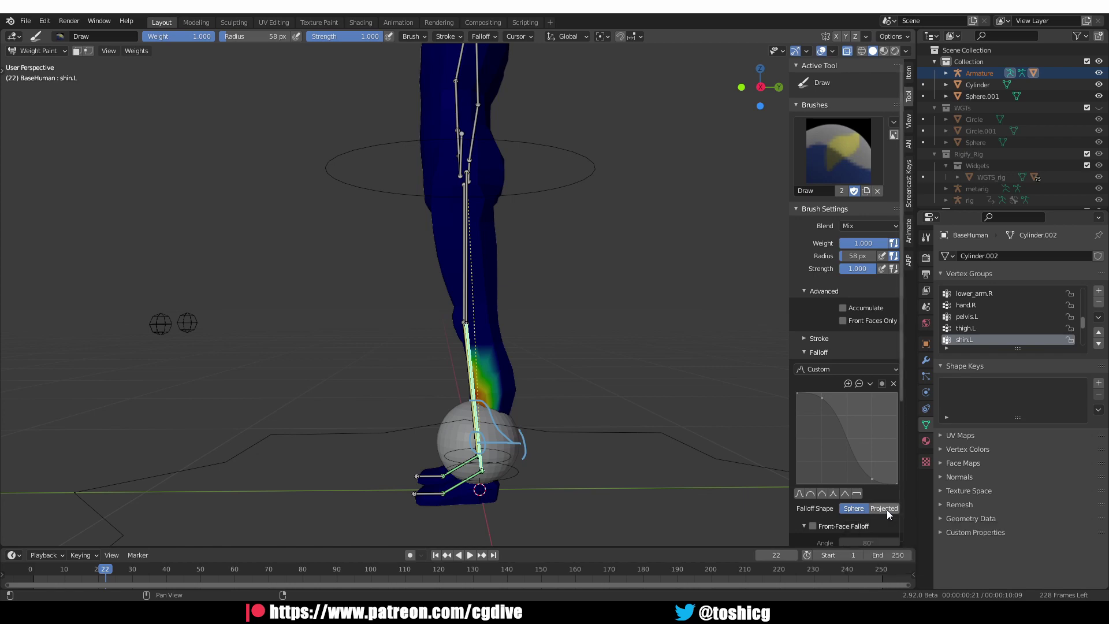
click(889, 511)
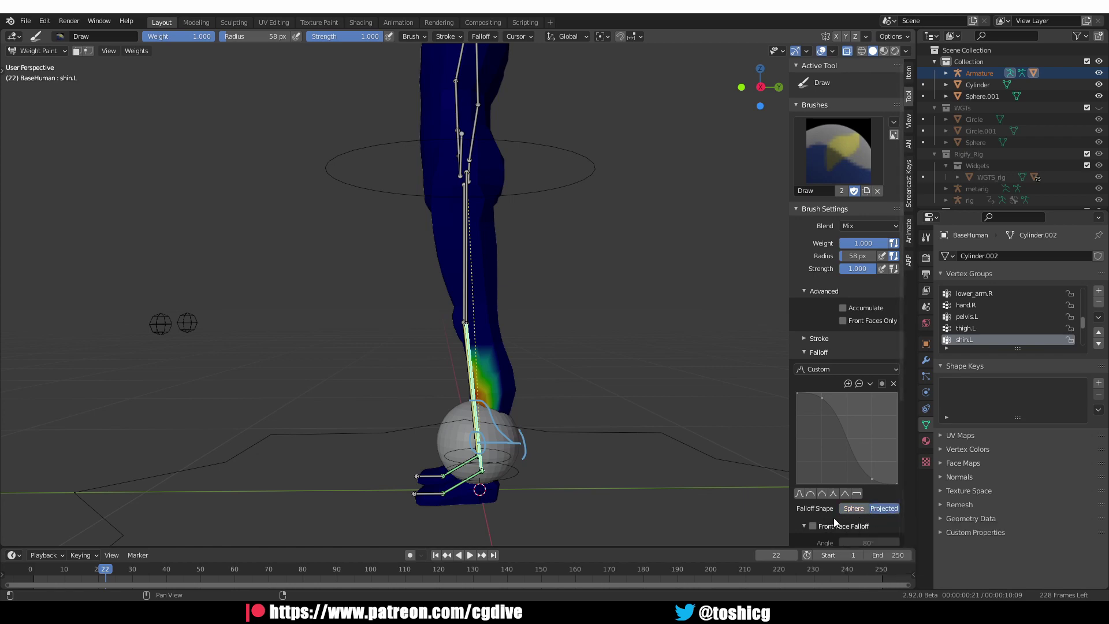
middle_drag(729, 505, 587, 462)
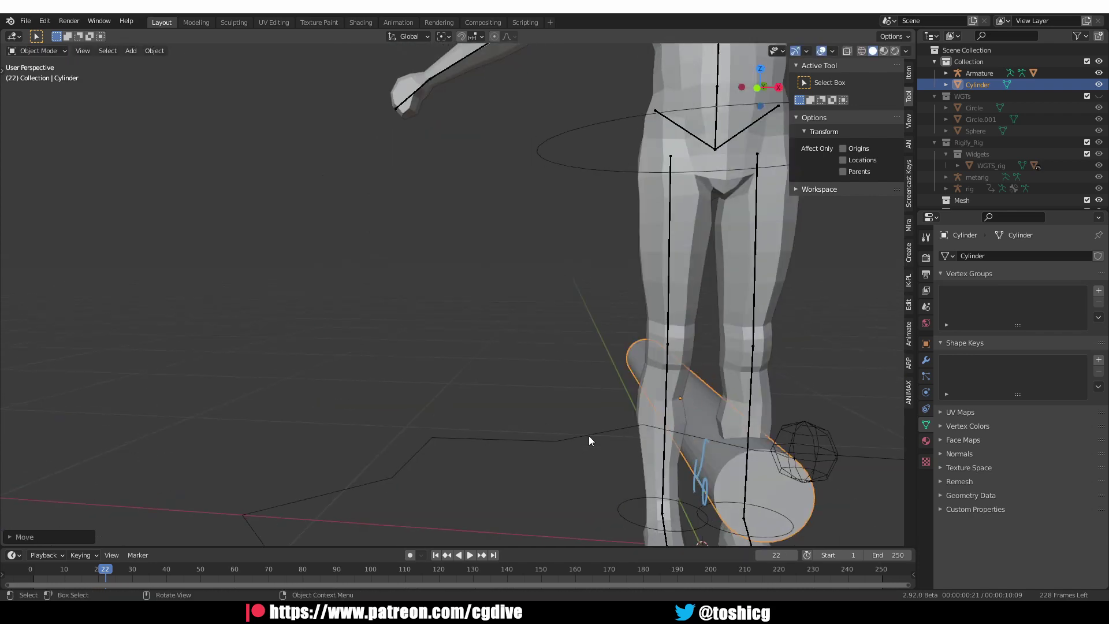
Move the cylinder in front of the shins and return to Weight Paint on the body mesh
middle_drag(588, 436, 576, 411)
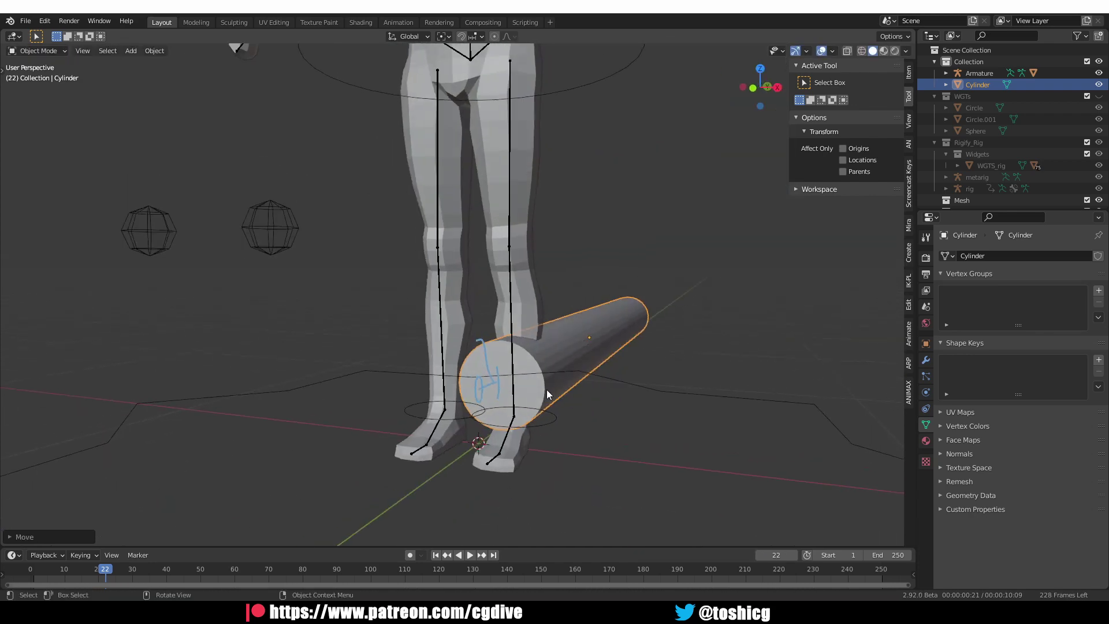
click(511, 327)
shift+click(536, 323)
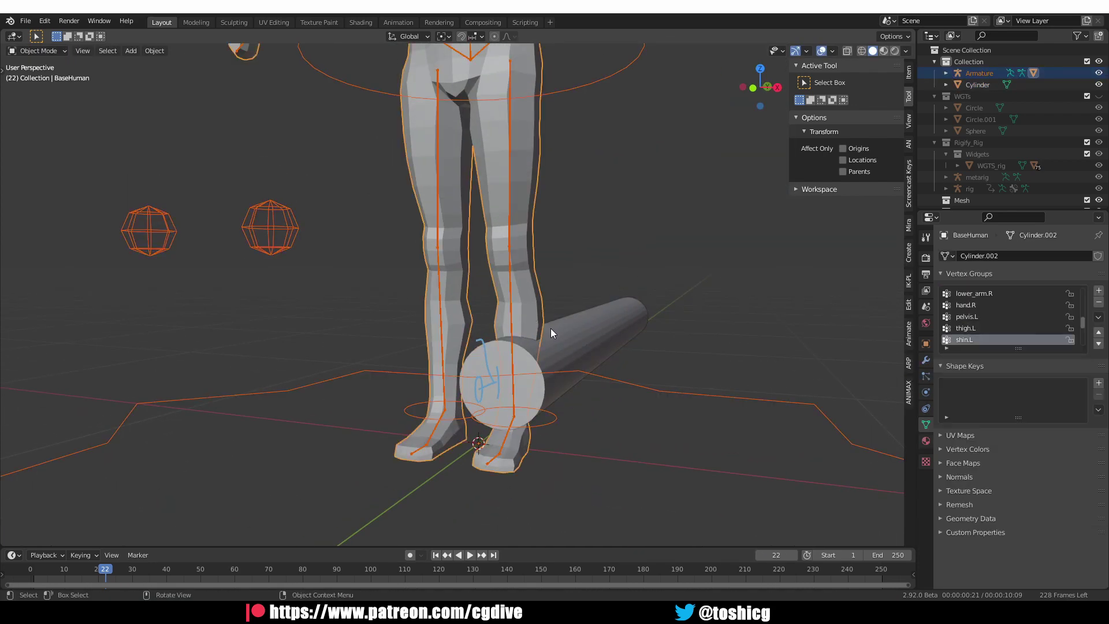
key(ctrl+Tab)
click(493, 288)
Enlarge the brush radius to 73 px and annotate the projected falloff over the cylinder
key(f)
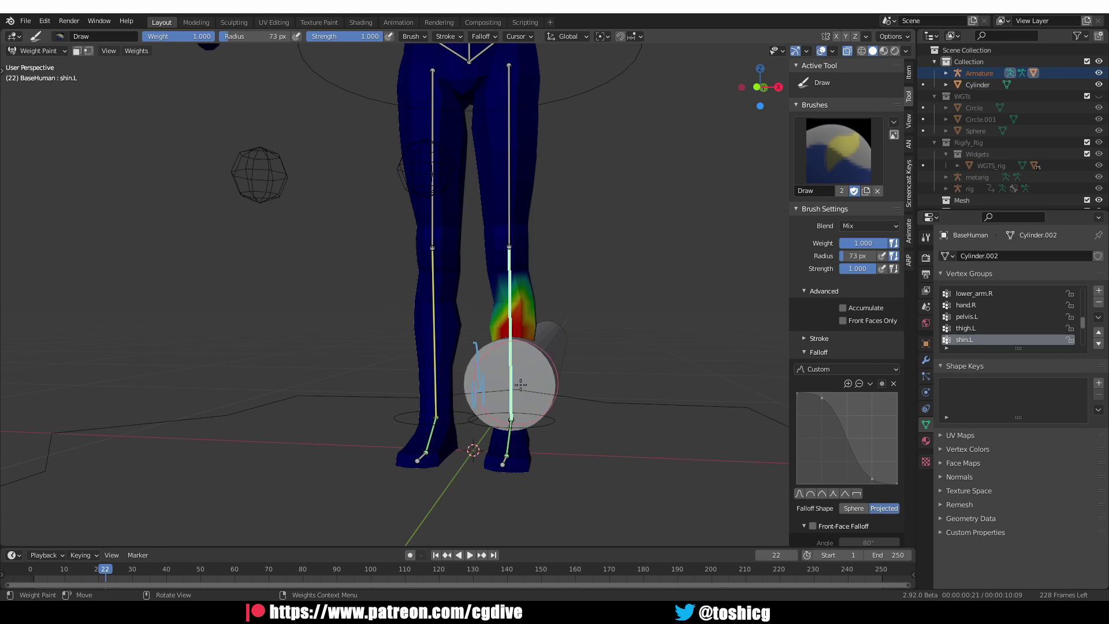
click(504, 378)
middle_drag(569, 346, 464, 375)
mouse_move(464, 376)
mouse_down()
mouse_move(497, 369)
mouse_move(491, 347)
mouse_move(479, 381)
mouse_move(580, 367)
mouse_move(774, 366)
mouse_up()
scroll(459, 368, down, 2)
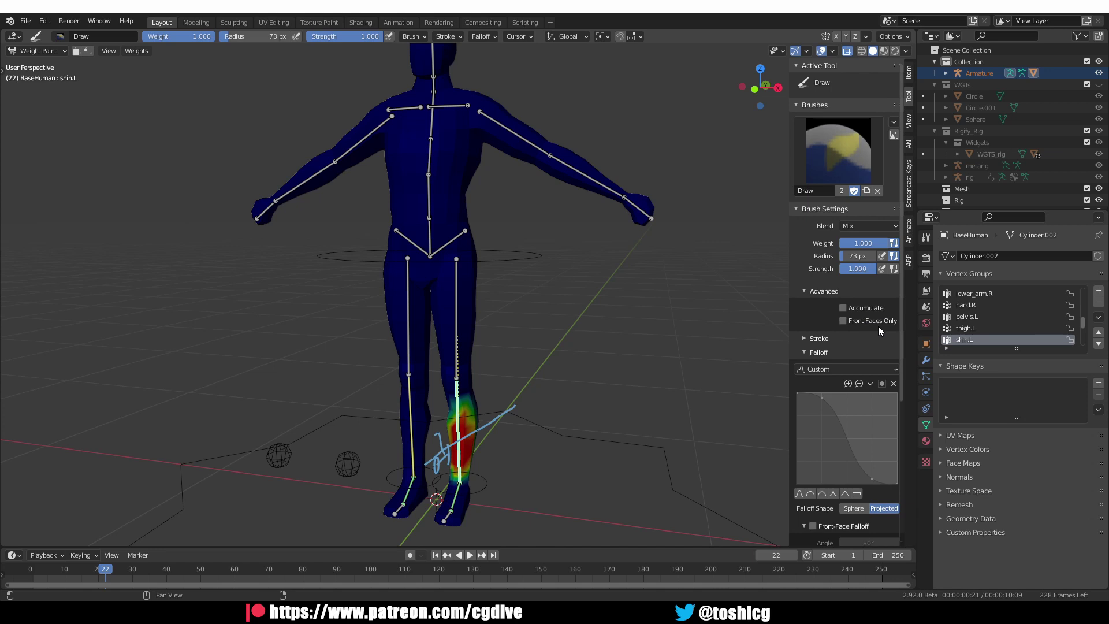
scroll(878, 326, down, 3)
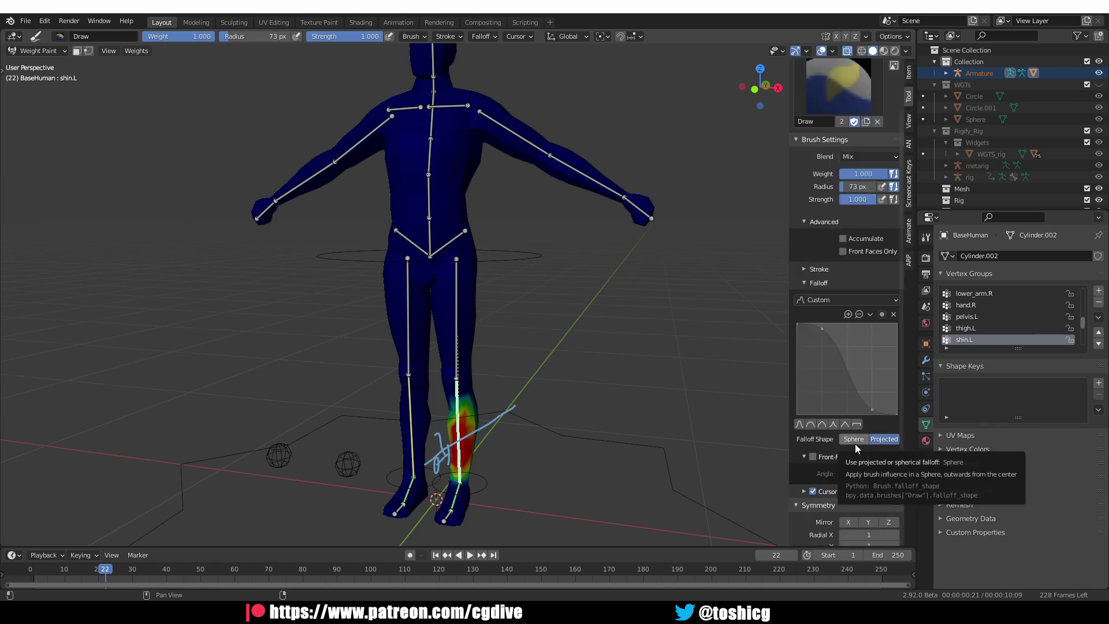